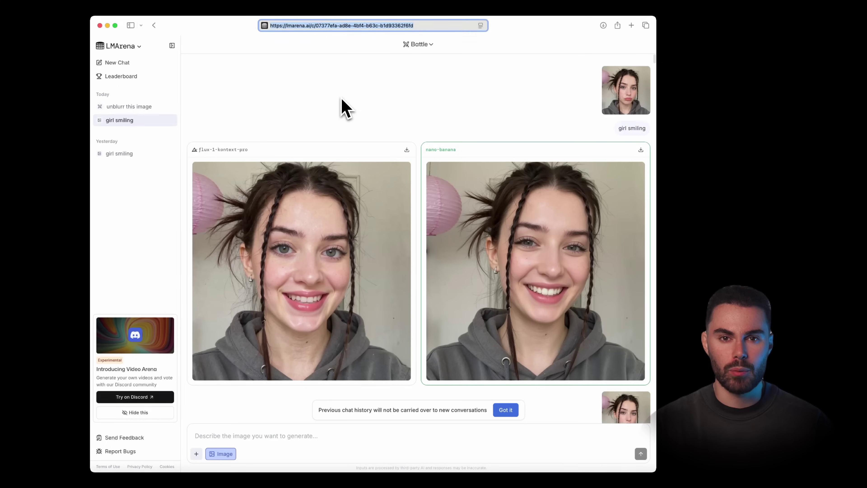
# Scroll down the Battle chat to the girl screaming and tongue-out comparisons.
pyautogui.scroll(-20, 345, 102)
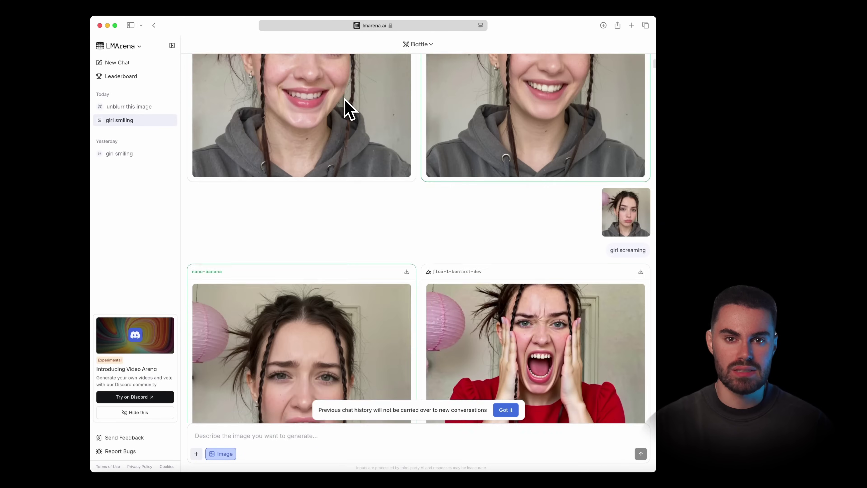
pyautogui.scroll(-20, 345, 102)
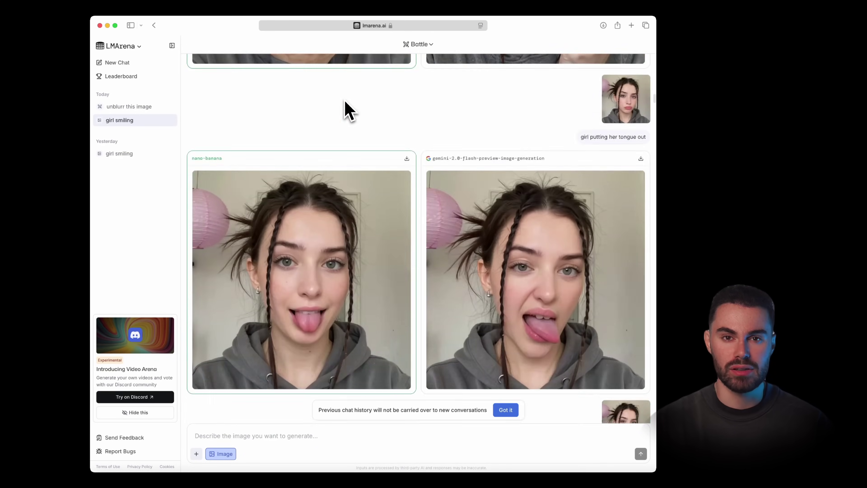
pyautogui.scroll(-10, 345, 102)
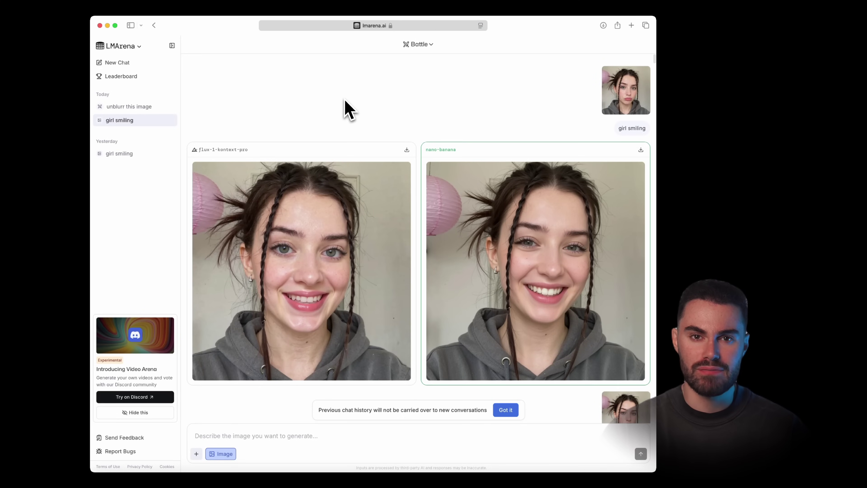
pyautogui.scroll(-20, 348, 109)
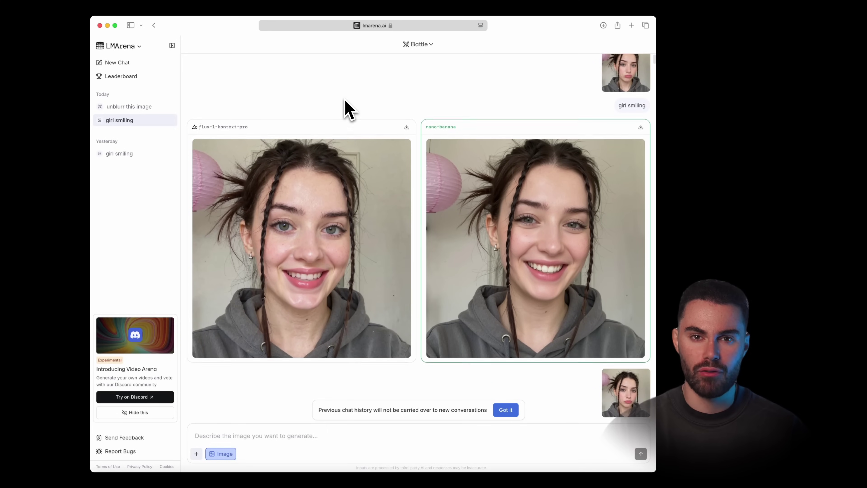
pyautogui.scroll(-20, 348, 109)
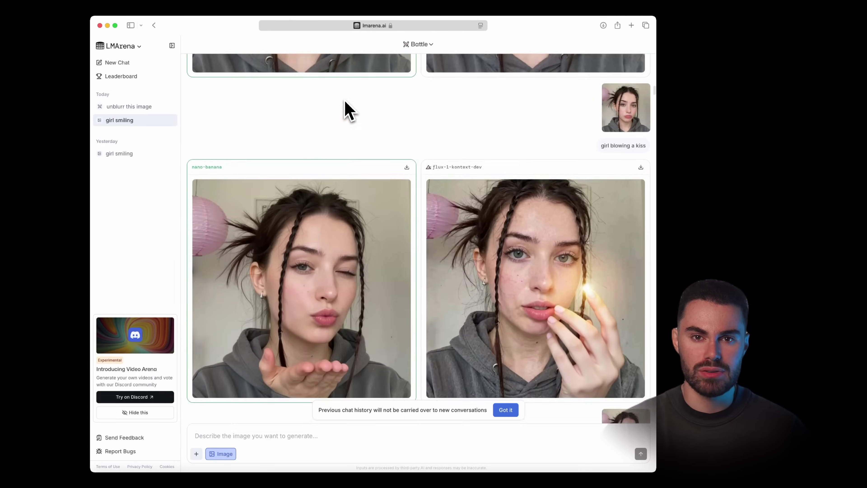
pyautogui.scroll(-10, 347, 108)
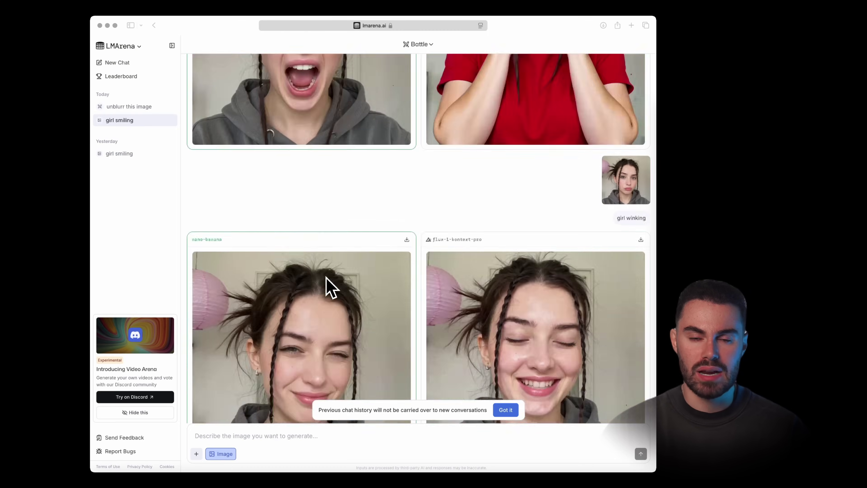
pyautogui.scroll(-5, 325, 286)
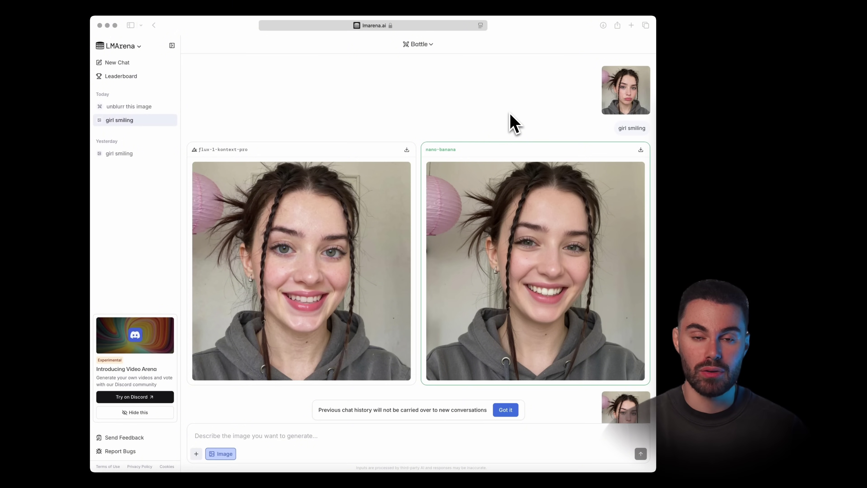
# Start a new battle with the source photo and the 'girl smiling' prompt.
pyautogui.scroll(-2, 478, 116)
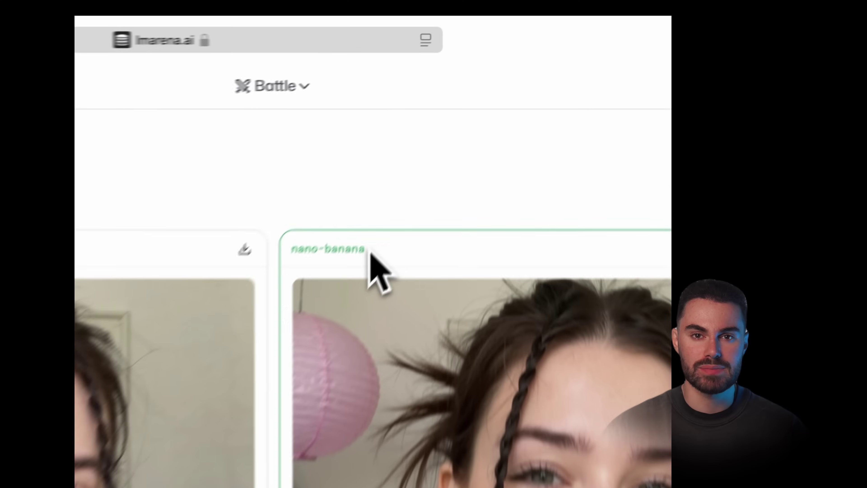
pyautogui.moveTo(458, 111); pyautogui.dragTo(425, 110)
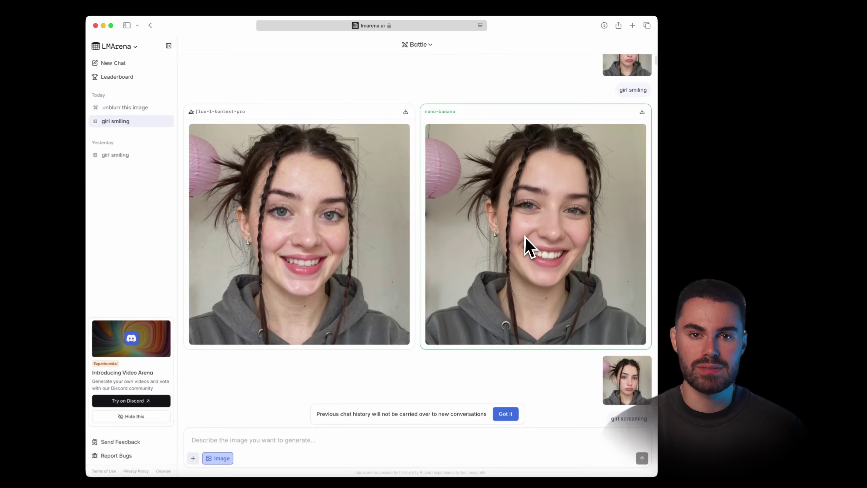
pyautogui.moveTo(527, 246); pyautogui.dragTo(362, 451)
pyautogui.moveTo(620, 90); pyautogui.dragTo(246, 439)
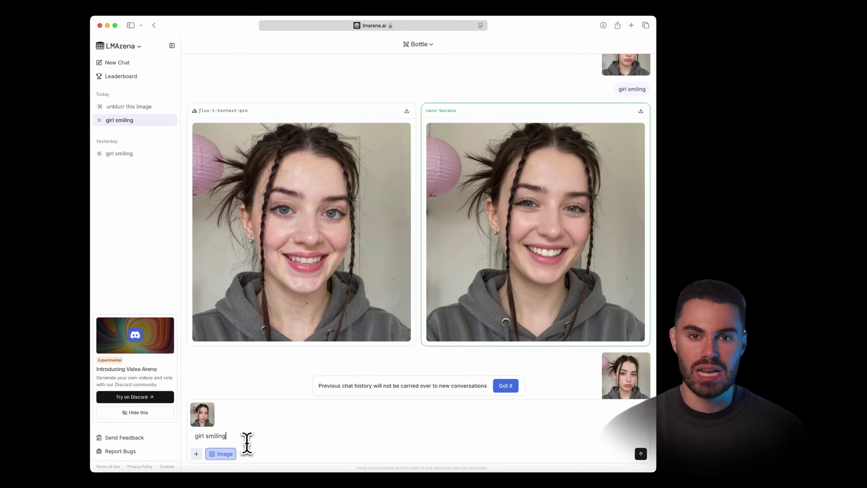
pyautogui.press('Return')
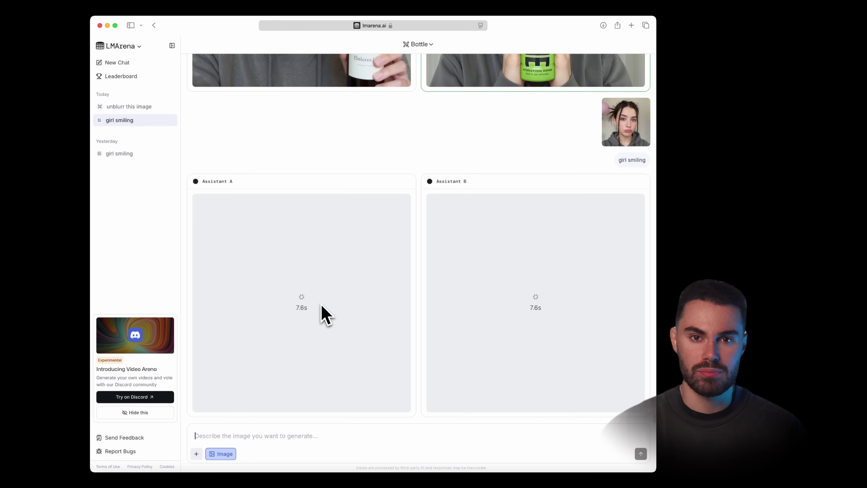
# Vote 'Right is Better', revealing nano-banana as the winning model.
pyautogui.scroll(-2, 326, 314)
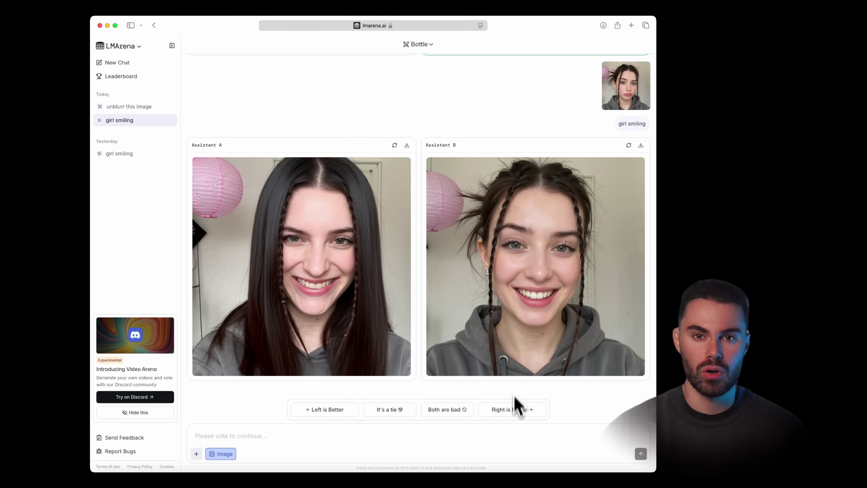
pyautogui.click(512, 409)
pyautogui.moveTo(423, 177); pyautogui.dragTo(456, 177)
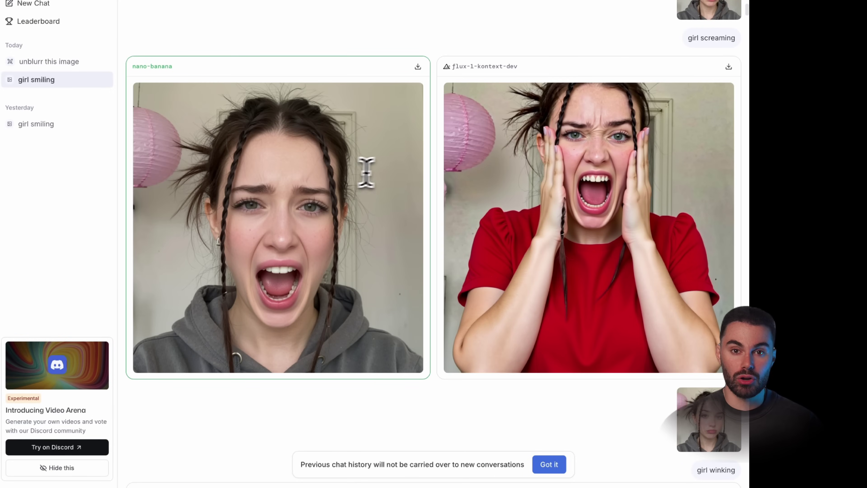
# Scroll from the girl screaming results past girl winking to girl is shocked.
pyautogui.scroll(2, 389, 170)
pyautogui.scroll(-1, 391, 170)
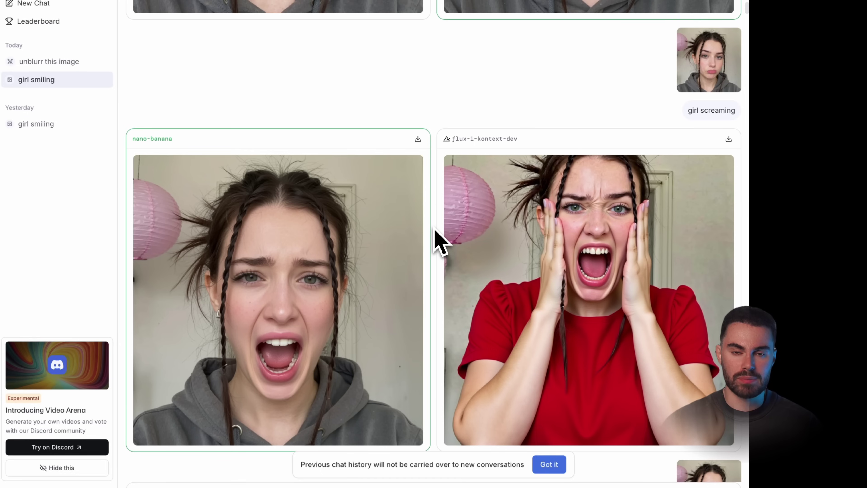
pyautogui.scroll(-1, 438, 240)
pyautogui.scroll(-1, 438, 239)
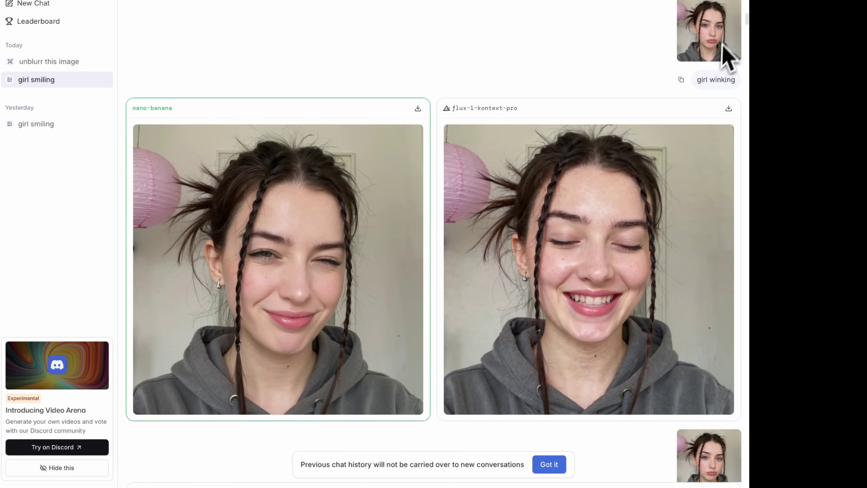
pyautogui.scroll(-10, 333, 287)
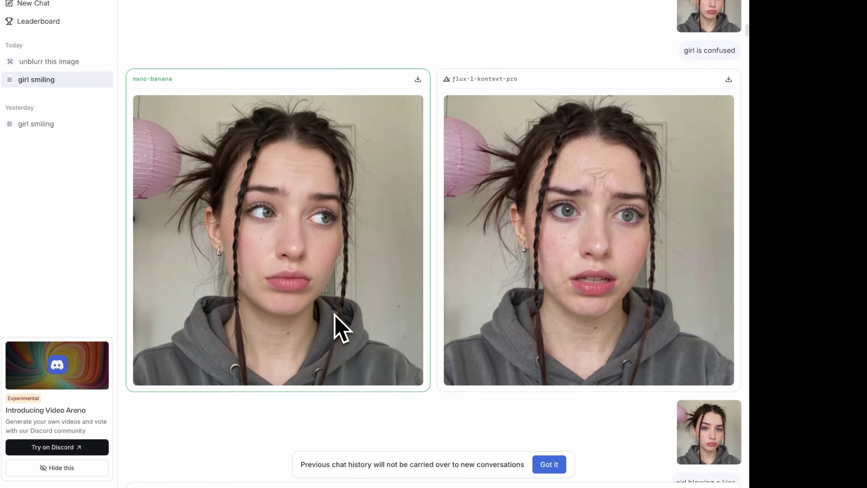
pyautogui.scroll(-10, 338, 328)
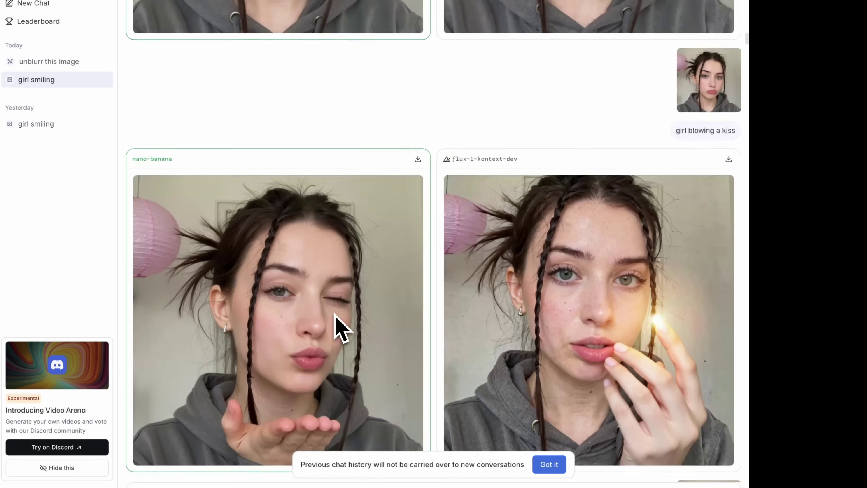
pyautogui.scroll(-10, 304, 301)
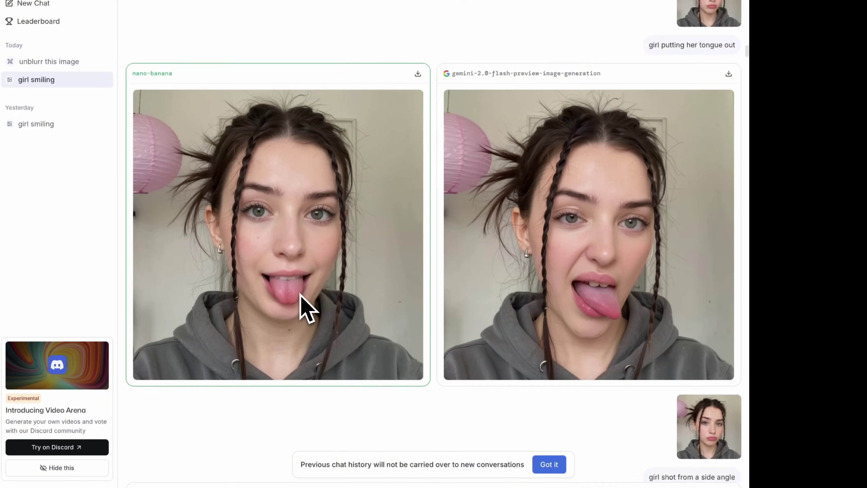
pyautogui.scroll(-5, 306, 294)
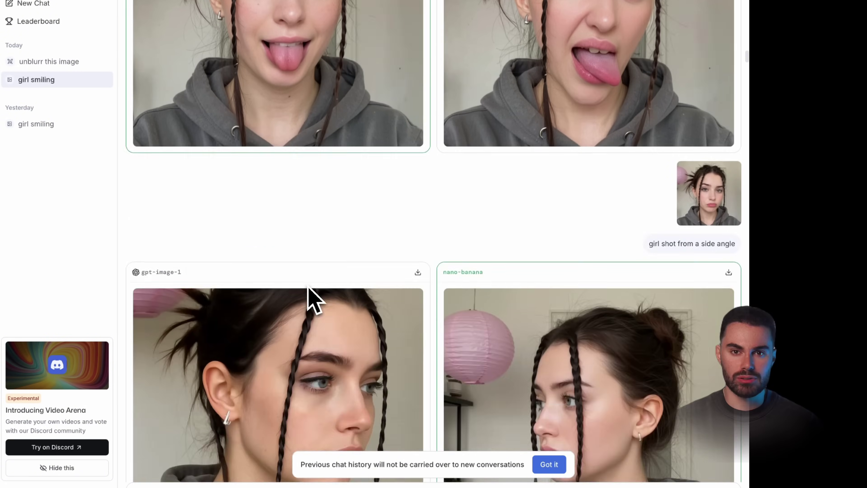
pyautogui.scroll(-3, 304, 297)
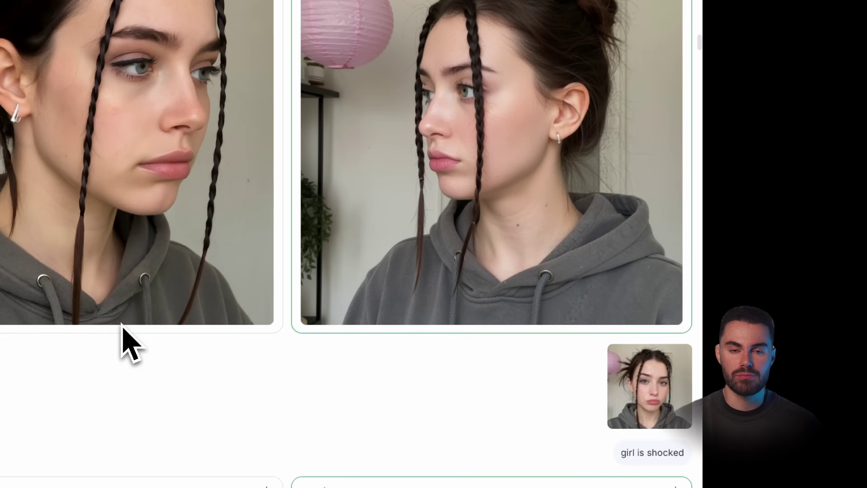
pyautogui.scroll(-8, 121, 326)
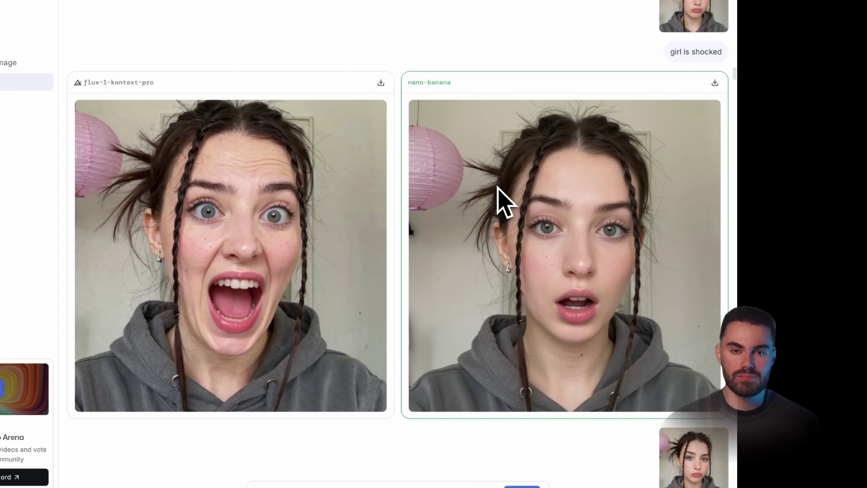
# Scroll past girl is shocked to the low angle, hair undone and pink hair results.
pyautogui.scroll(-10, 502, 201)
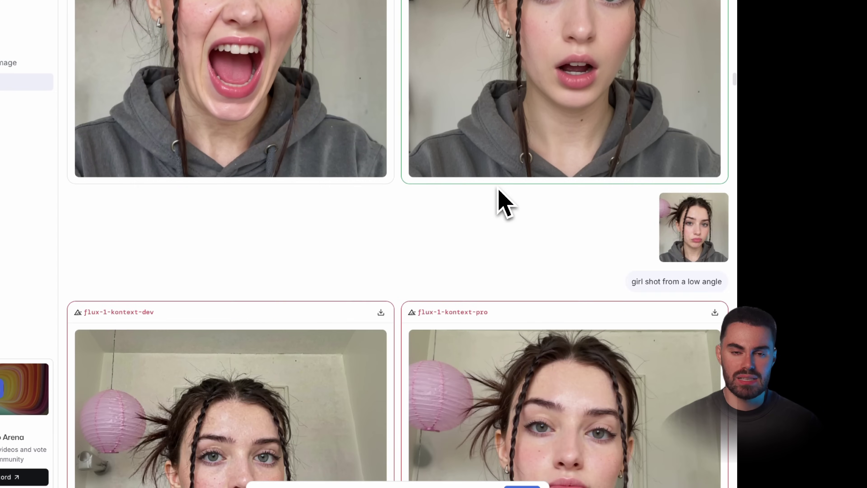
pyautogui.scroll(-10, 501, 200)
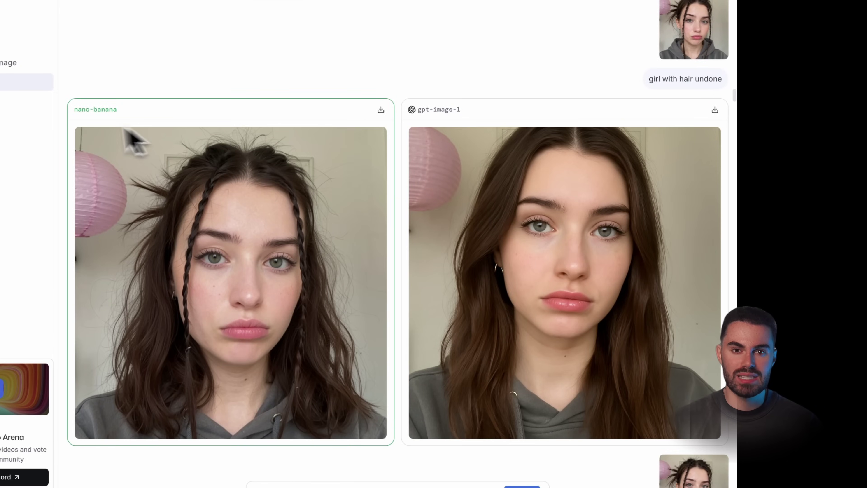
pyautogui.scroll(-10, 126, 151)
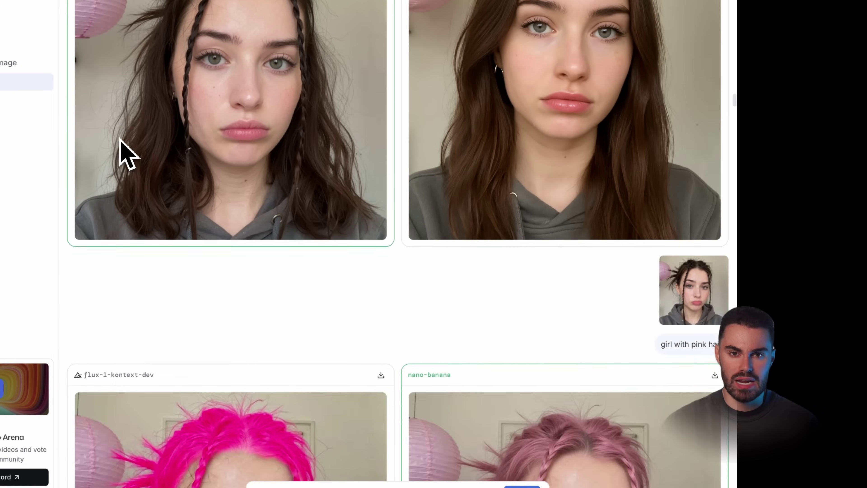
pyautogui.scroll(-2, 128, 154)
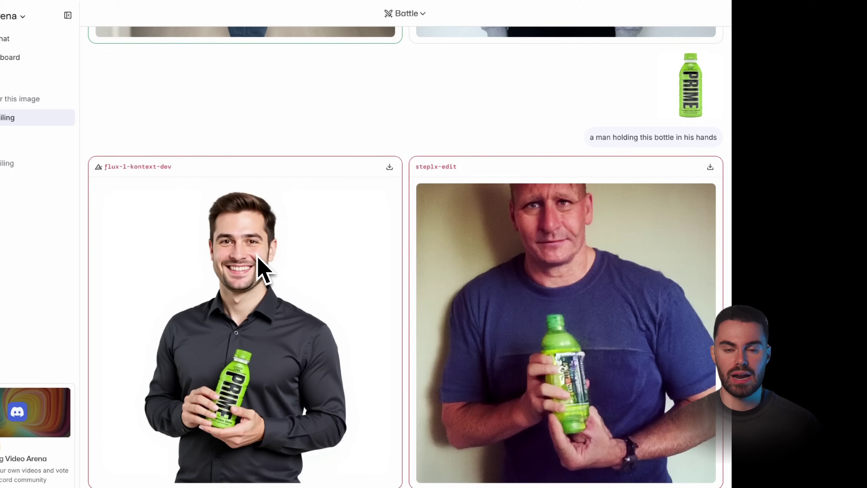
# Scroll to the 'place this bottle underwater' battle of nano-banana versus flux-1-kontext-dev.
pyautogui.scroll(-10, 257, 261)
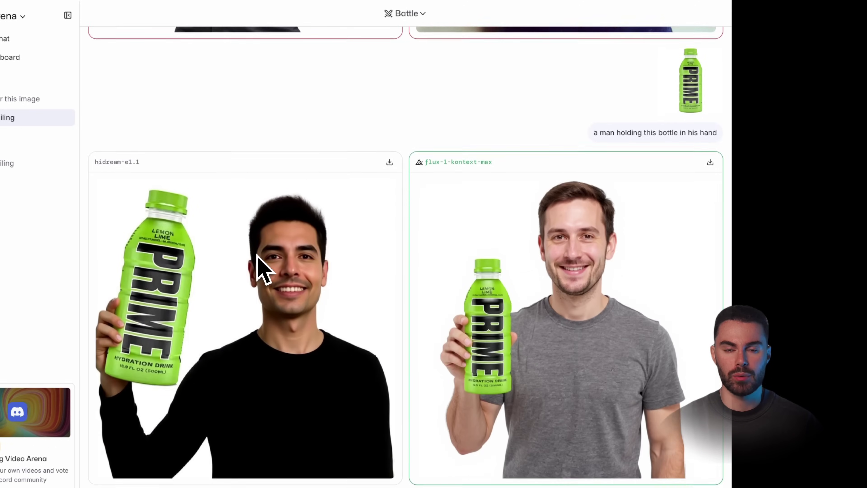
pyautogui.scroll(-7, 258, 263)
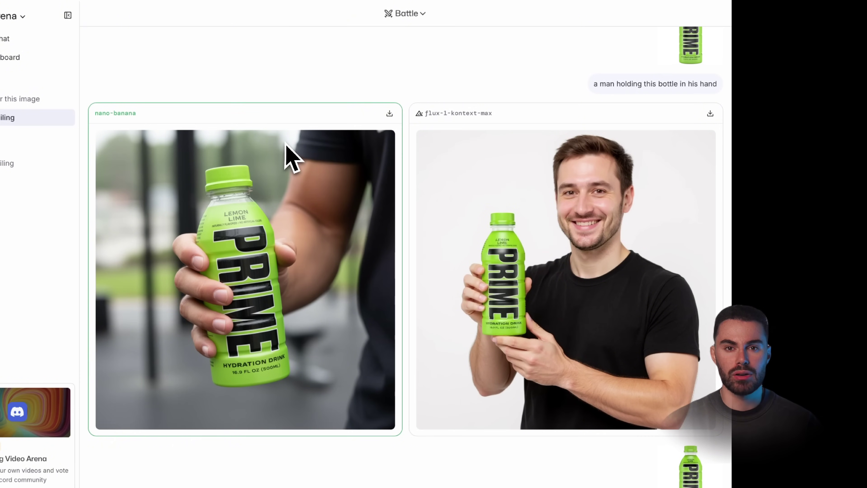
pyautogui.scroll(1, 580, 103)
pyautogui.moveTo(599, 106); pyautogui.dragTo(717, 106)
pyautogui.click(454, 104)
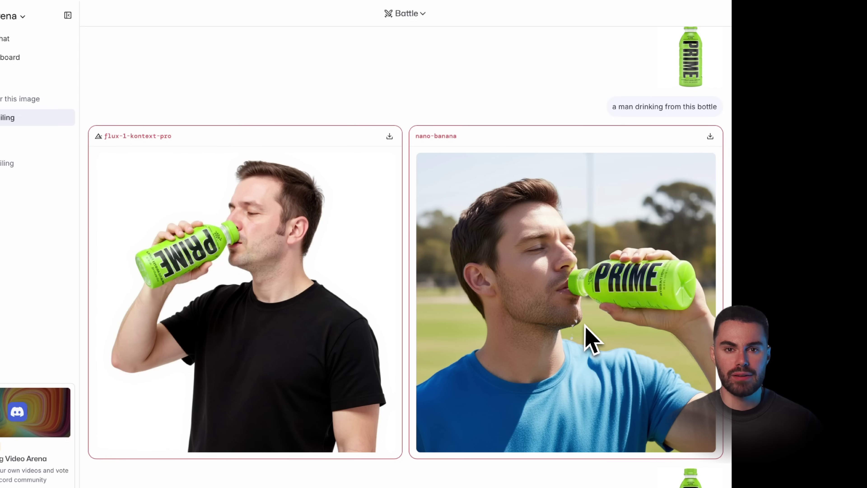
pyautogui.scroll(-10, 590, 338)
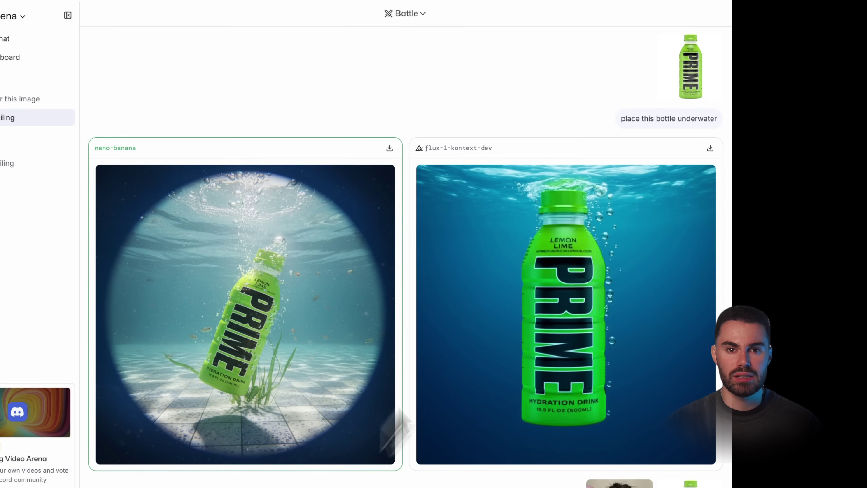
pyautogui.moveTo(621, 122); pyautogui.dragTo(608, 109)
pyautogui.click(621, 110)
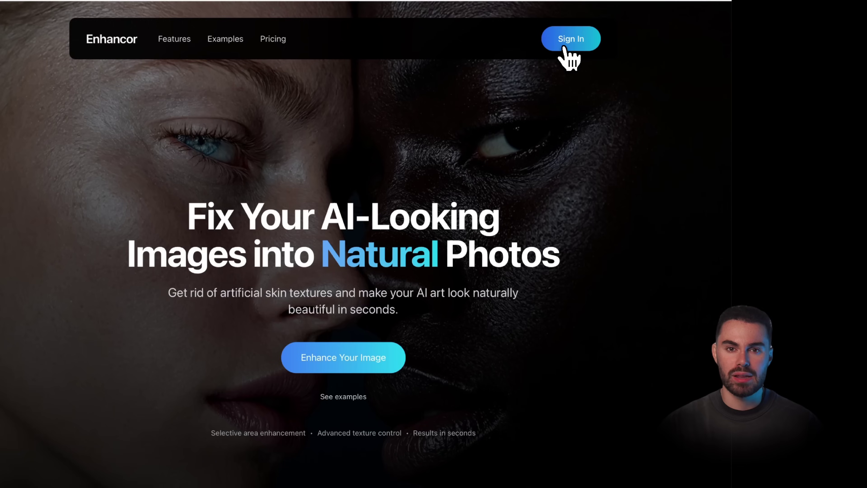
# Upscale the underwater PRIME bottle with Enhancor's Image Upscaler and compare it against the original.
pyautogui.click(564, 45)
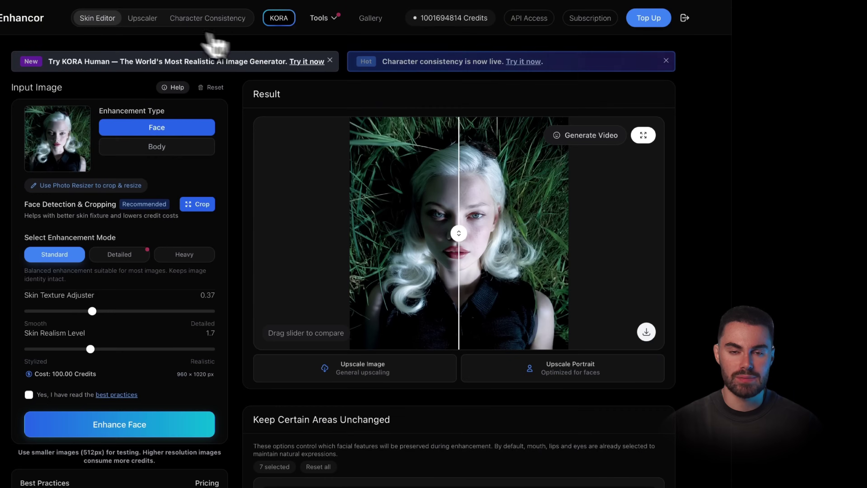
pyautogui.click(145, 25)
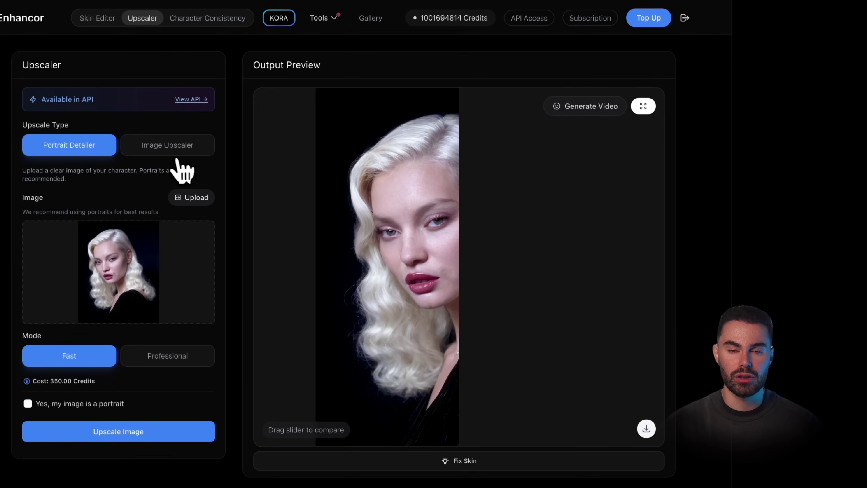
pyautogui.click(164, 145)
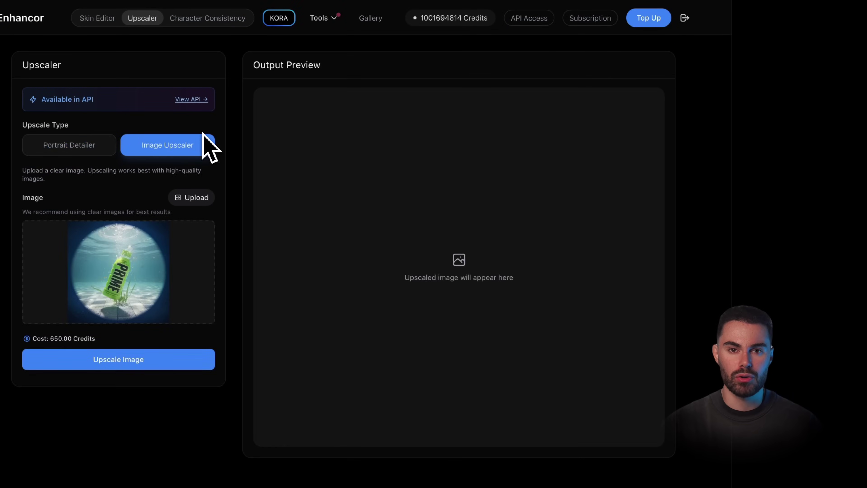
pyautogui.click(127, 362)
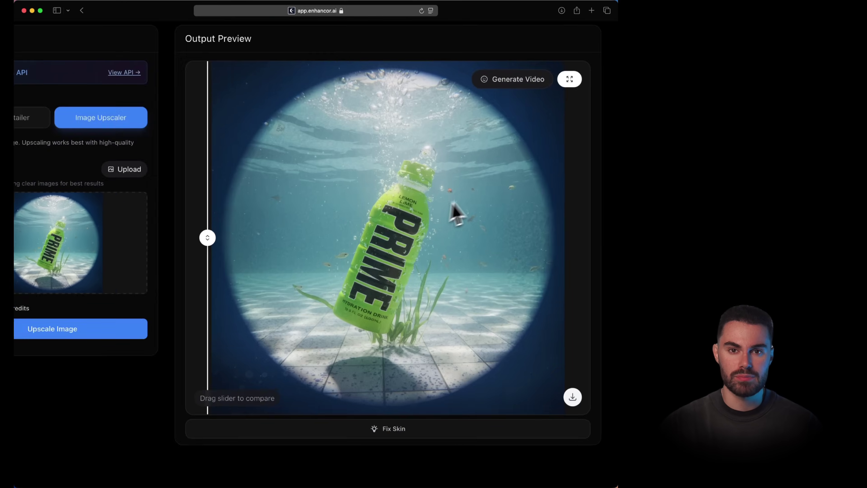
pyautogui.click(451, 209)
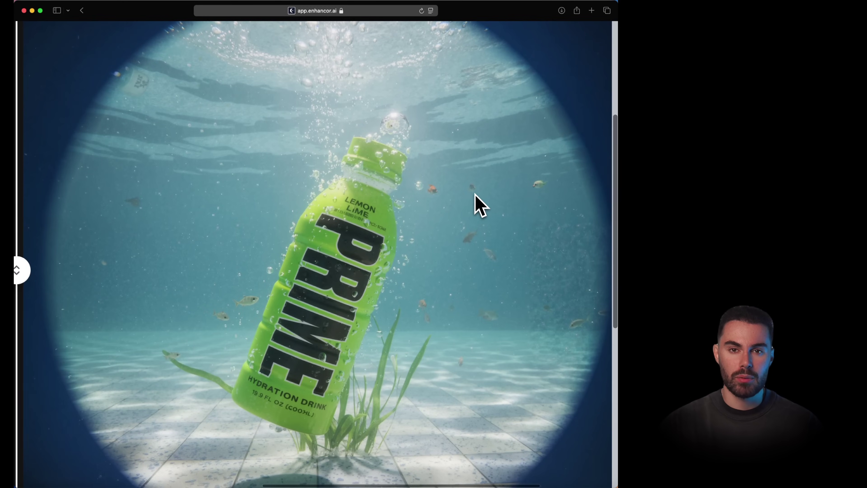
pyautogui.moveTo(27, 276); pyautogui.dragTo(40, 296)
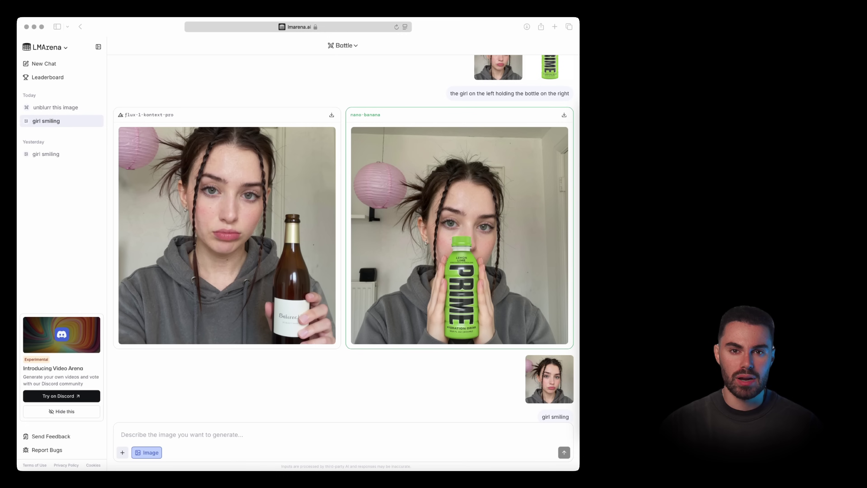
# Battle the girl photo plus PRIME bottle using the earlier prompt, voting 'Left is Better'.
pyautogui.moveTo(397, 445); pyautogui.dragTo(409, 423)
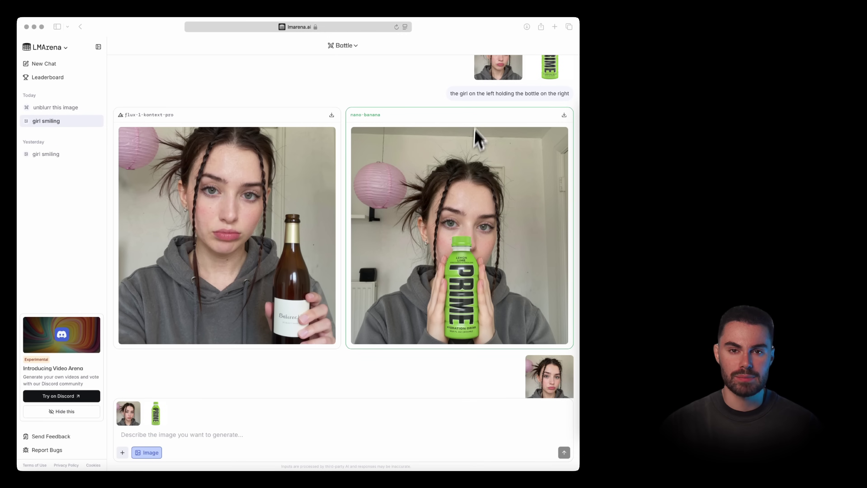
pyautogui.moveTo(451, 95); pyautogui.dragTo(566, 97)
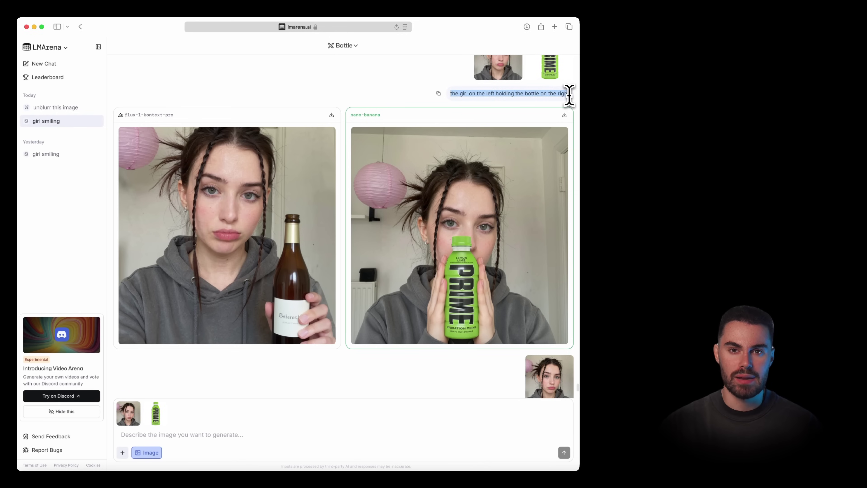
pyautogui.click(174, 439)
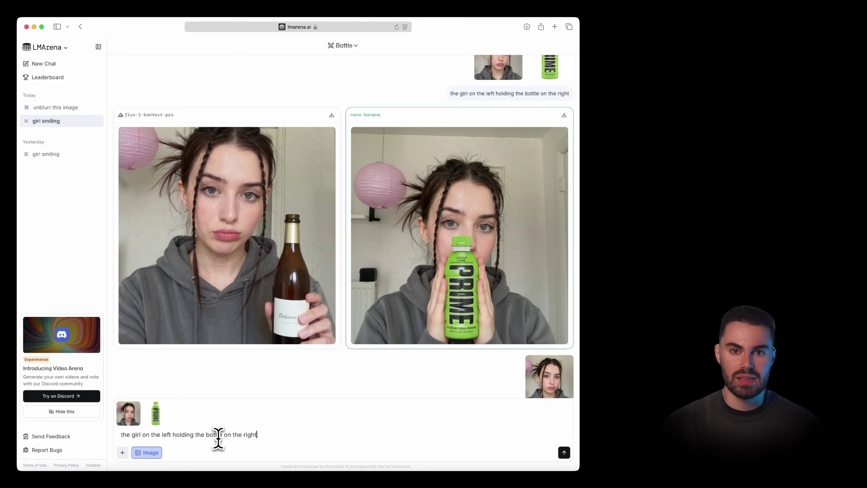
pyautogui.press('Return')
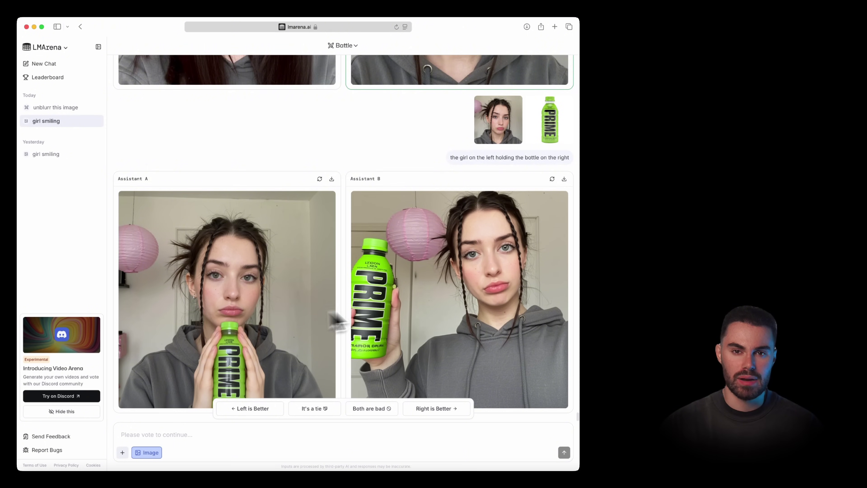
pyautogui.click(231, 409)
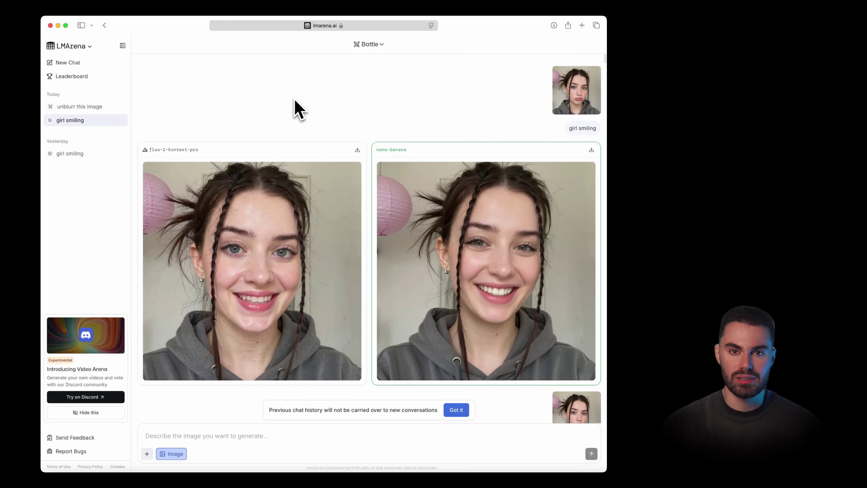
pyautogui.scroll(-20, 294, 100)
pyautogui.scroll(-20, 295, 100)
pyautogui.scroll(-20, 295, 109)
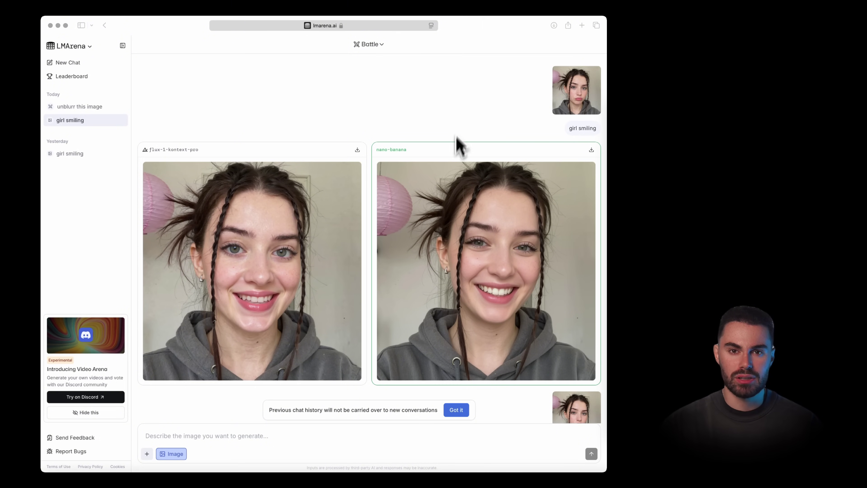
pyautogui.scroll(-20, 465, 124)
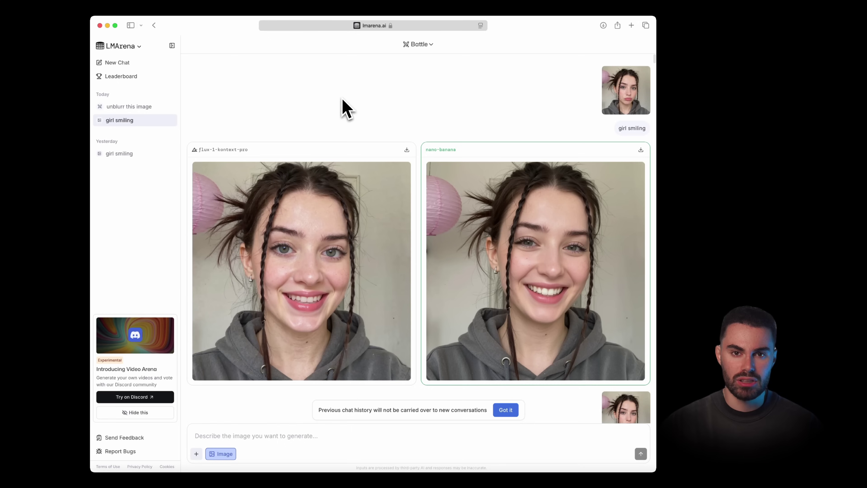
pyautogui.scroll(-3, 345, 108)
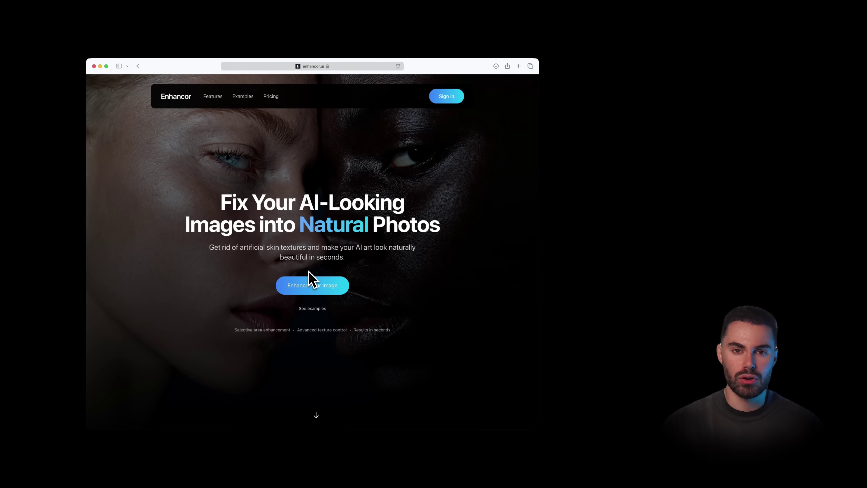
# Scroll the enhancor.ai landing page, then sign in to the Enhancor app.
pyautogui.scroll(-5, 317, 266)
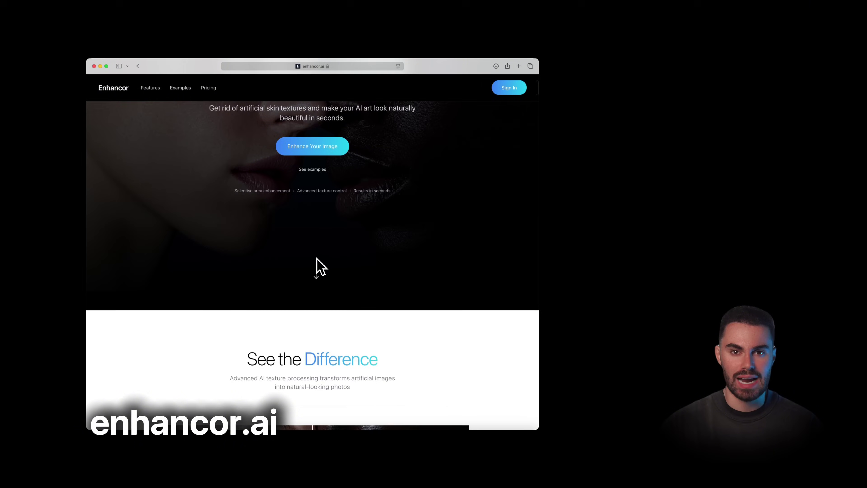
pyautogui.scroll(-7, 317, 266)
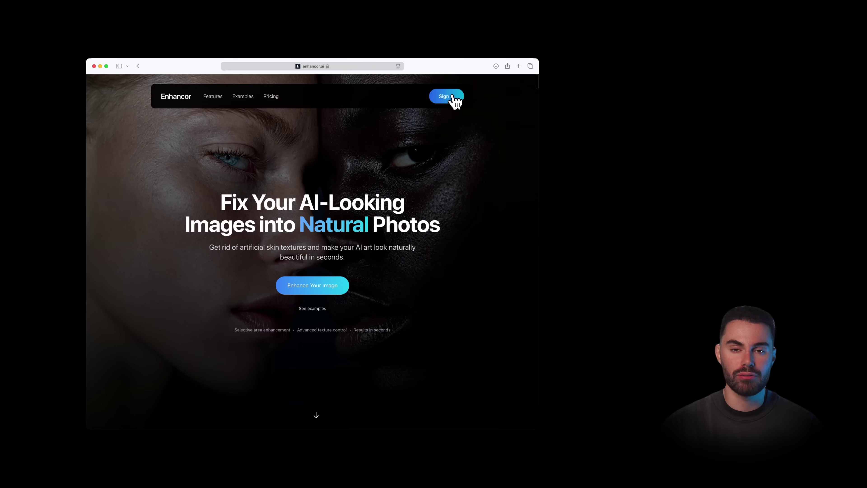
pyautogui.click(452, 97)
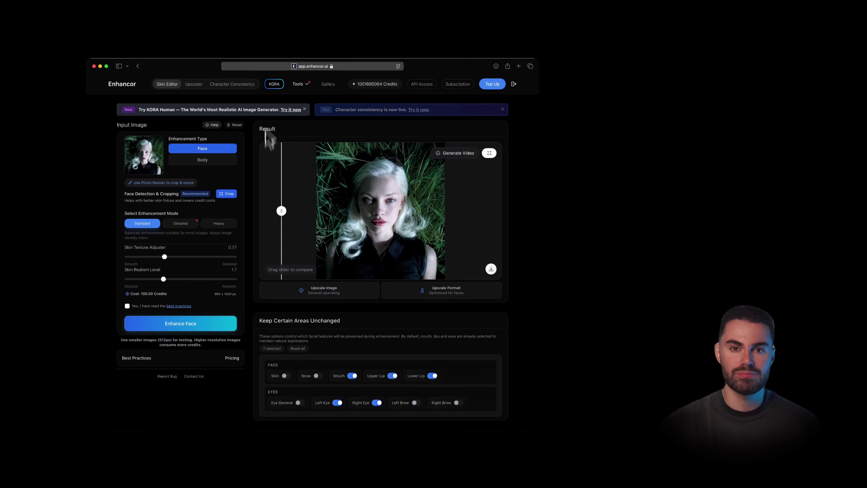
# Open KORA and view the gallery images through the dancer, then close the previews.
pyautogui.click(273, 88)
pyautogui.click(489, 236)
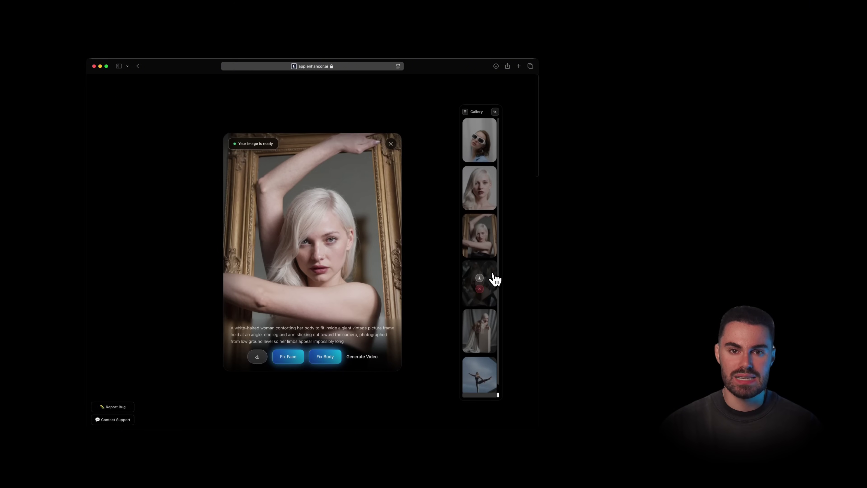
pyautogui.click(494, 277)
pyautogui.click(493, 325)
pyautogui.scroll(-1, 492, 340)
pyautogui.click(494, 363)
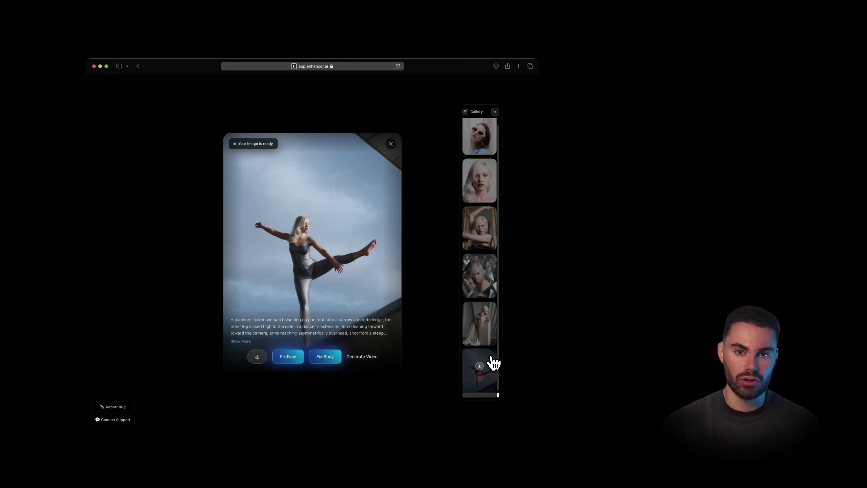
pyautogui.scroll(1, 485, 338)
pyautogui.click(391, 144)
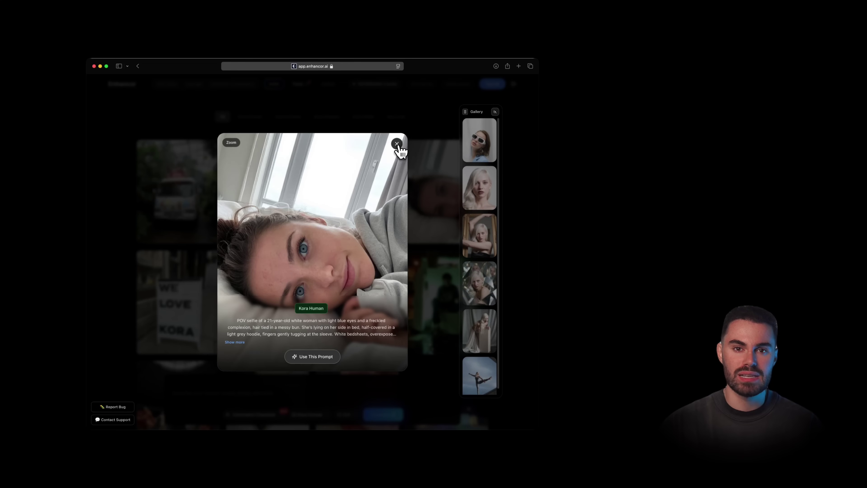
pyautogui.click(396, 143)
# Preview the coffee-shop selfie, subway girl, spoons and Jupiter balloon examples.
pyautogui.scroll(-5, 149, 243)
pyautogui.click(148, 243)
pyautogui.click(150, 271)
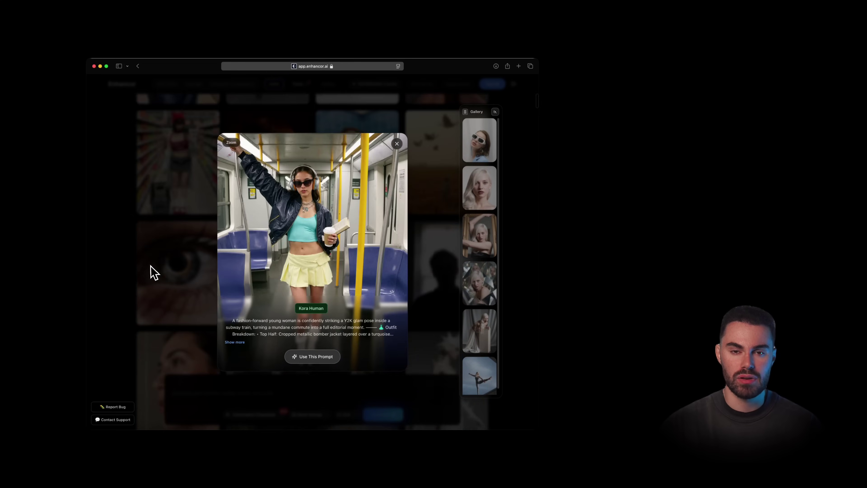
pyautogui.click(179, 258)
pyautogui.click(176, 279)
pyautogui.scroll(-3, 176, 279)
pyautogui.click(272, 284)
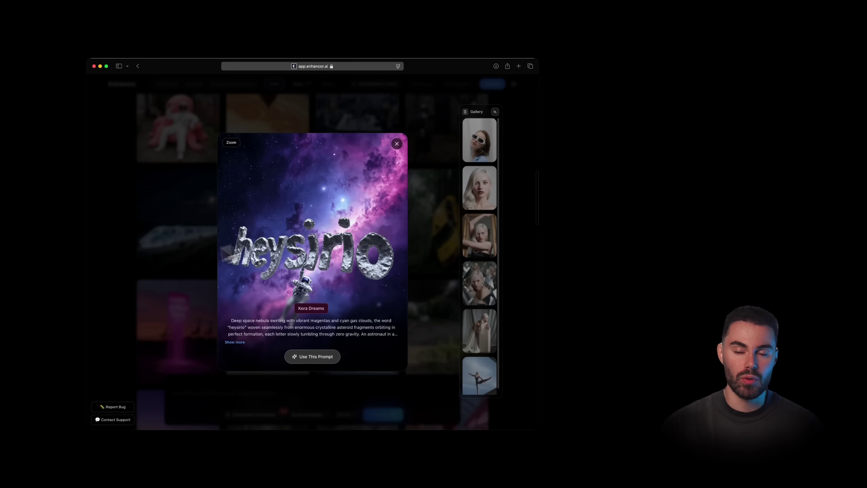
pyautogui.click(162, 271)
# Compare the enhanced blonde portrait with its original, then preview the Coca-Cola and CREATE examples.
pyautogui.scroll(-3, 186, 263)
pyautogui.click(197, 242)
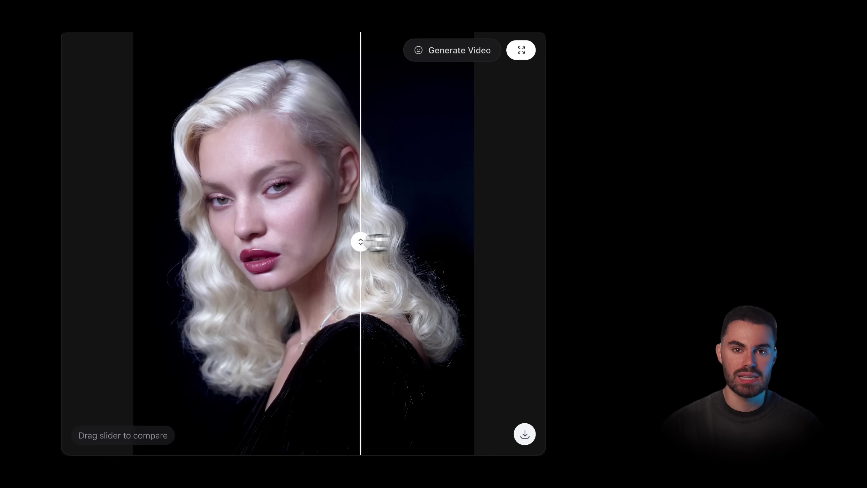
pyautogui.moveTo(360, 241); pyautogui.dragTo(70, 325)
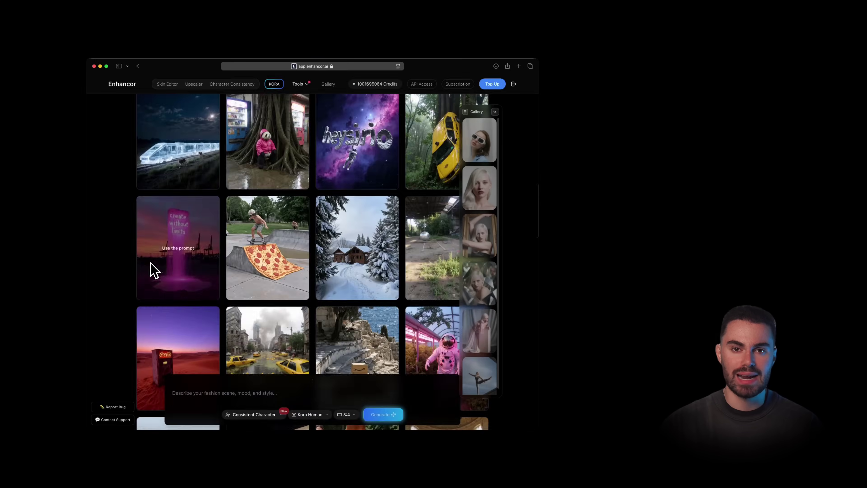
pyautogui.scroll(-5, 151, 269)
pyautogui.click(188, 215)
pyautogui.click(157, 261)
pyautogui.click(156, 263)
pyautogui.click(170, 291)
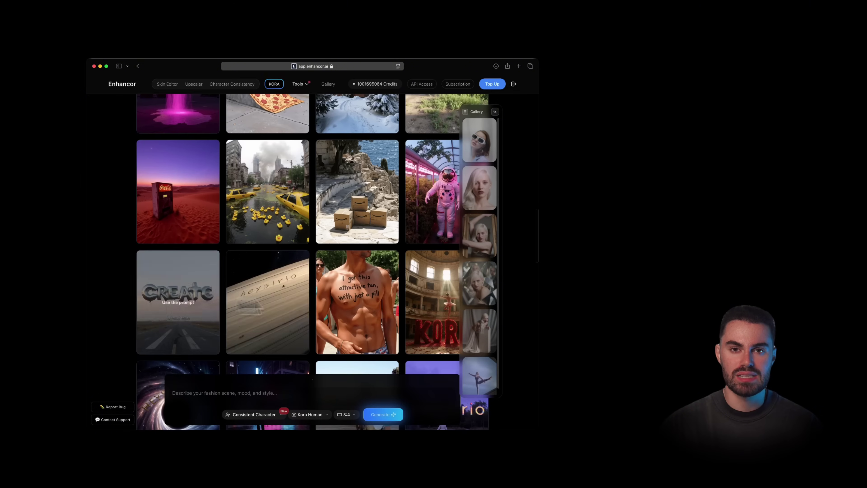